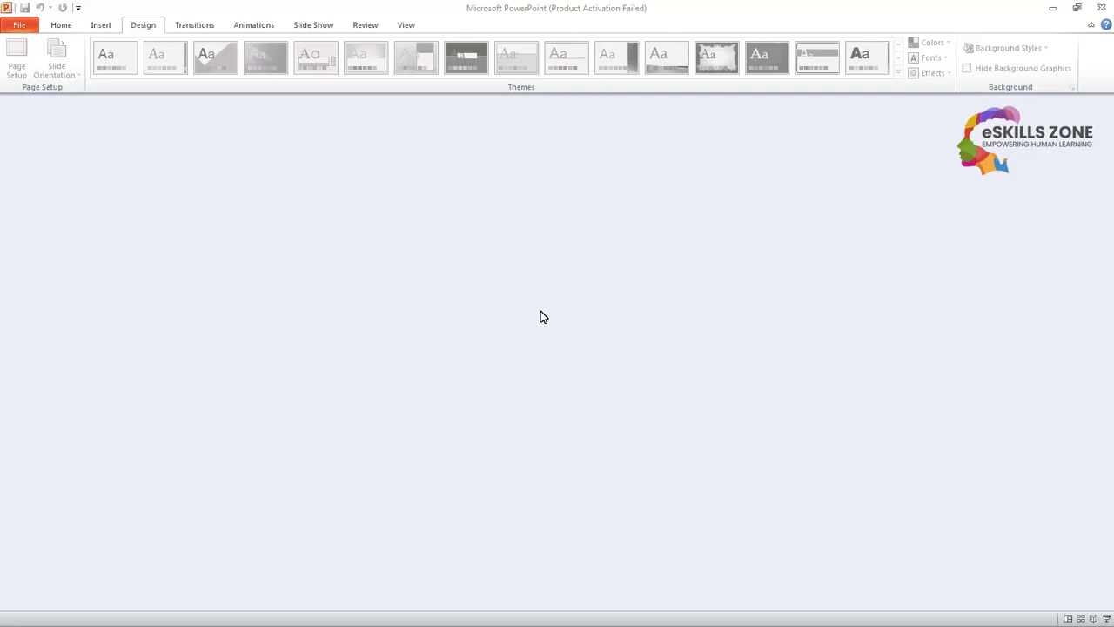
Create a new blank presentation from the File menu's New page
{"action": "left_click", "coordinate": [19, 28]}
{"action": "left_click", "coordinate": [35, 185]}
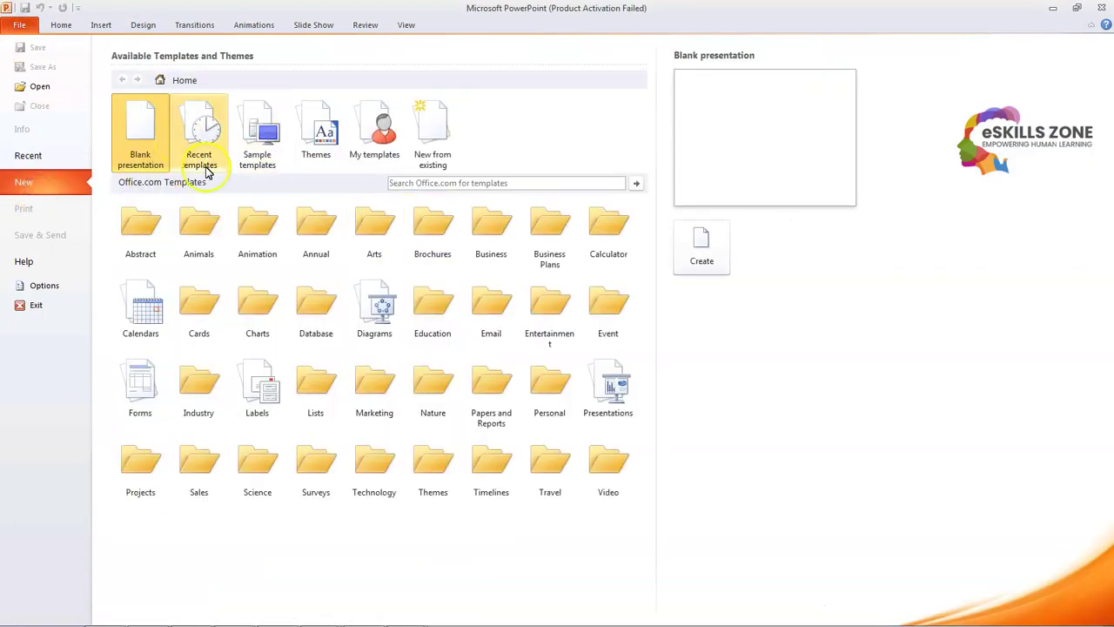
{"action": "double_click", "coordinate": [137, 135]}
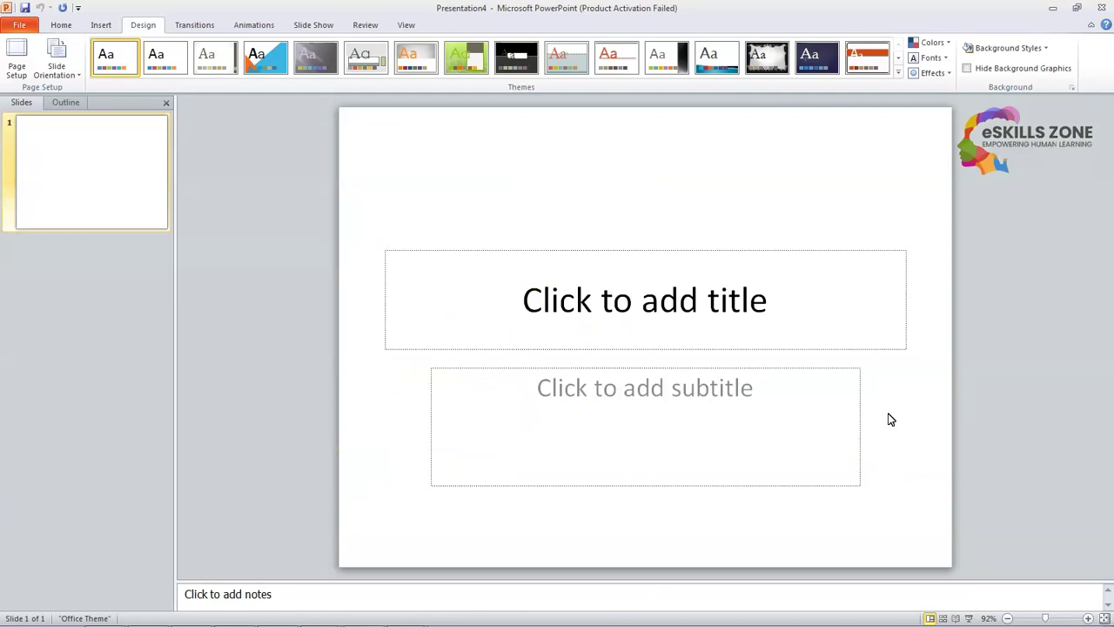
Enter the slide title 'It's my first presentation'
{"action": "left_click", "coordinate": [590, 284]}
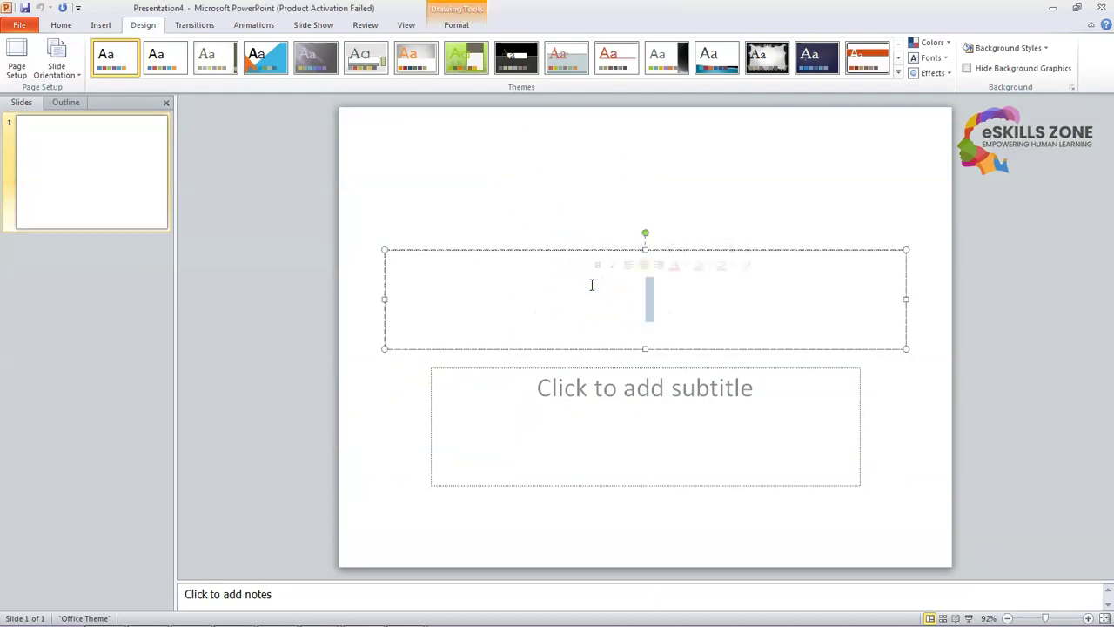
{"action": "type", "text": "it"}
{"action": "key", "text": "BackSpace"}
{"action": "key", "text": "BackSpace"}
{"action": "type", "text": "It's my first presentation"}
Enter the subtitle 'Microsoft Powerpoint', fixing the misspelling
{"action": "left_click", "coordinate": [671, 417]}
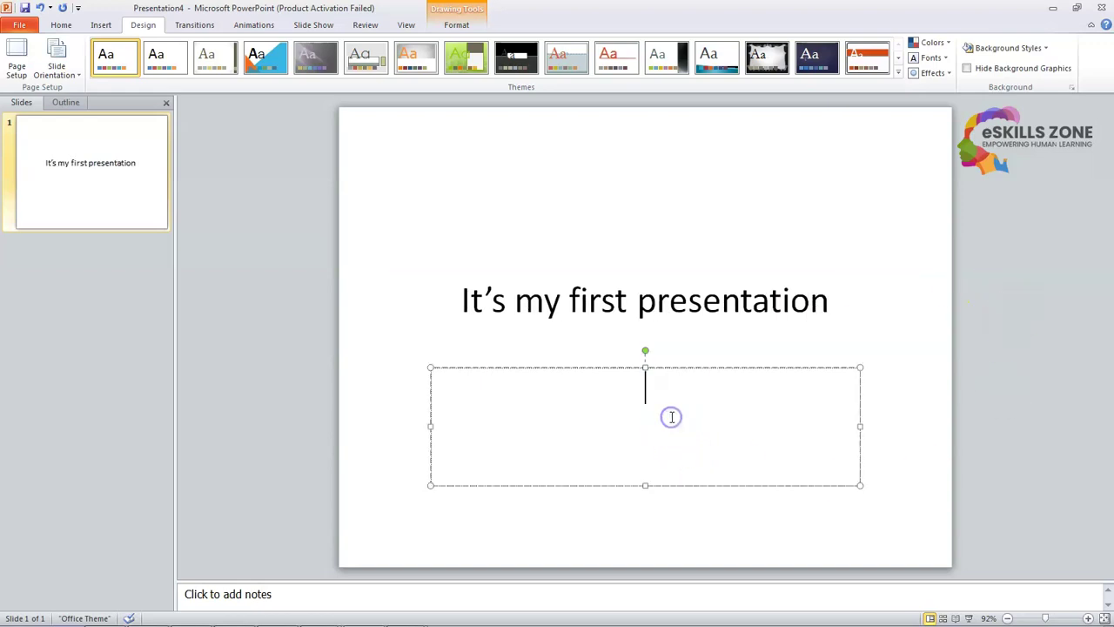
{"action": "type", "text": "Micsro"}
{"action": "key", "text": "BackSpace"}
{"action": "key", "text": "BackSpace"}
{"action": "key", "text": "BackSpace"}
{"action": "type", "text": "rosoft "}
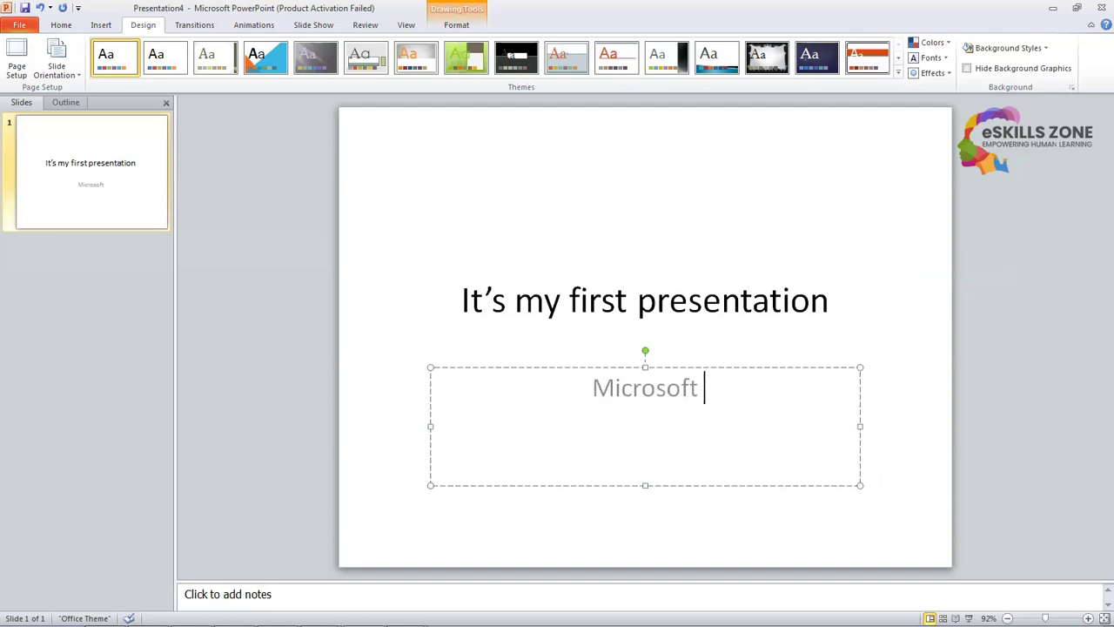
{"action": "type", "text": "Powerpoint"}
{"action": "key", "text": "Return"}
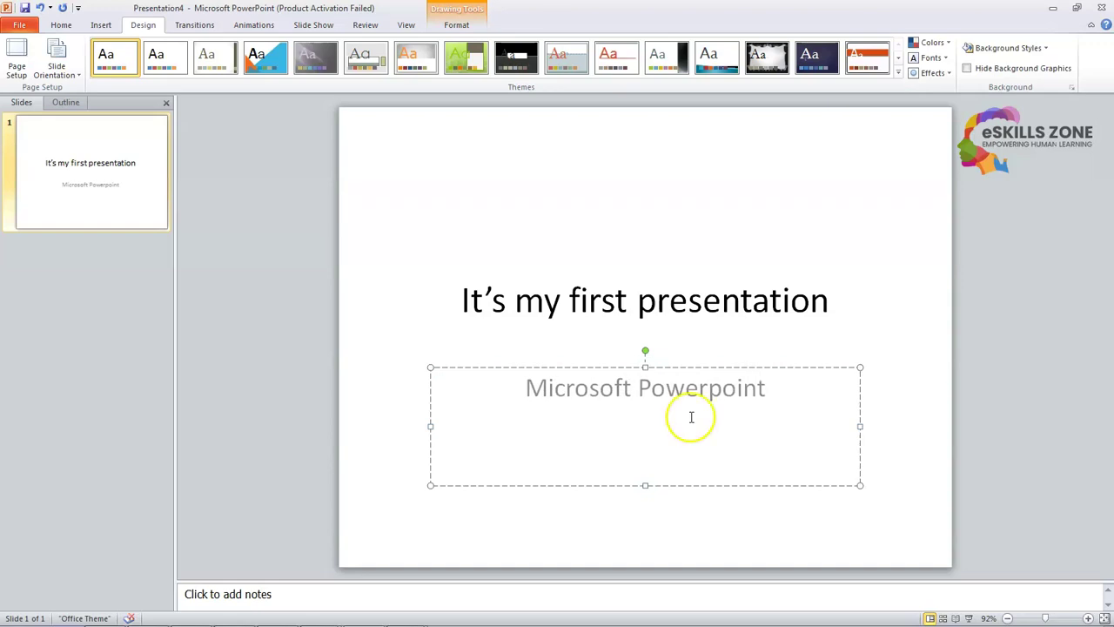
{"action": "left_click", "coordinate": [880, 304]}
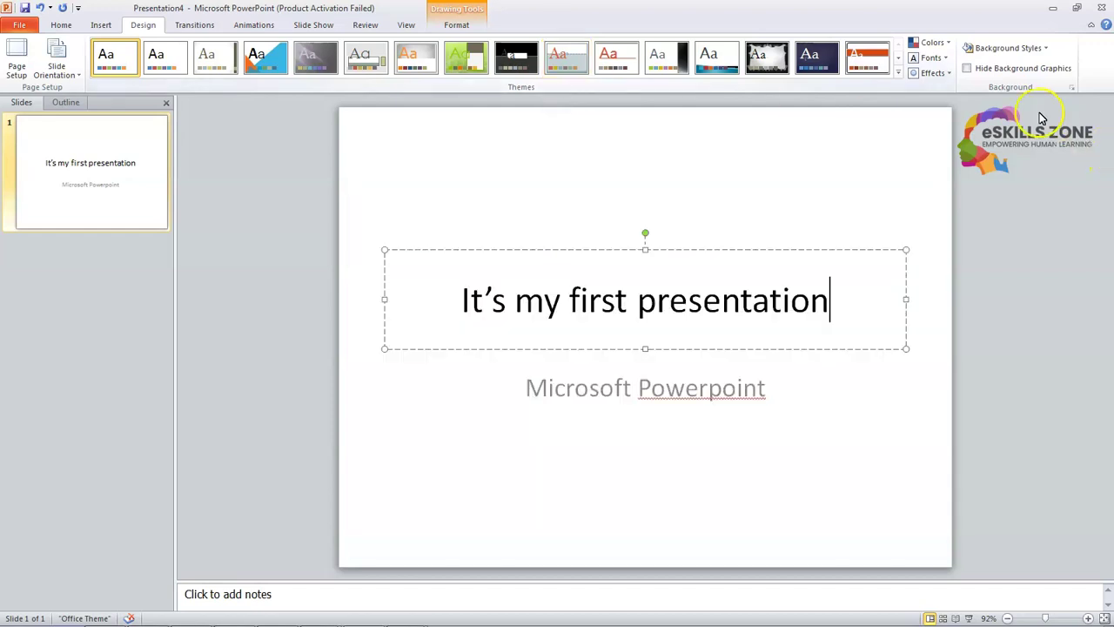
Apply the blue gradient style from the Design tab's Background Styles gallery
{"action": "left_click", "coordinate": [1044, 49]}
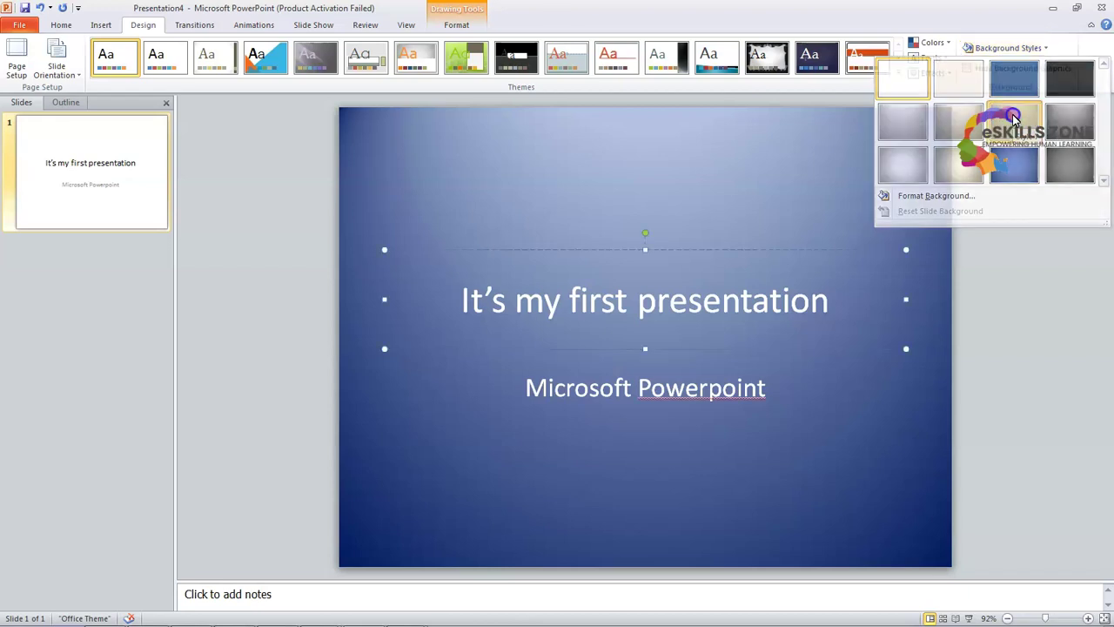
{"action": "left_click", "coordinate": [1014, 119]}
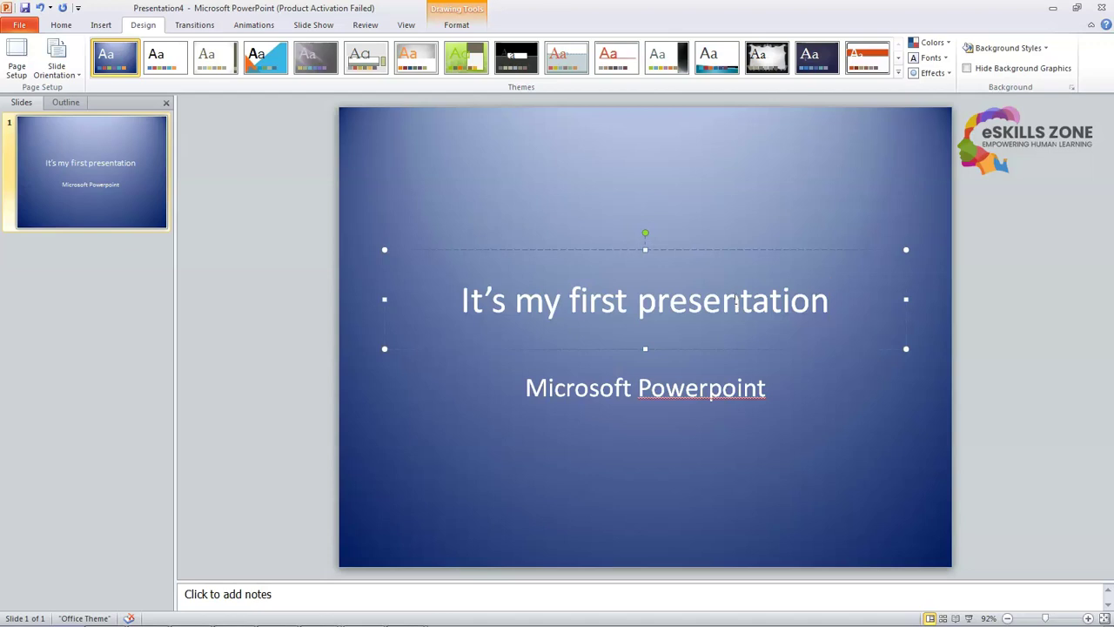
Open Format Background from the slide 1 thumbnail's context menu
{"action": "left_click", "coordinate": [96, 183]}
{"action": "right_click", "coordinate": [96, 183]}
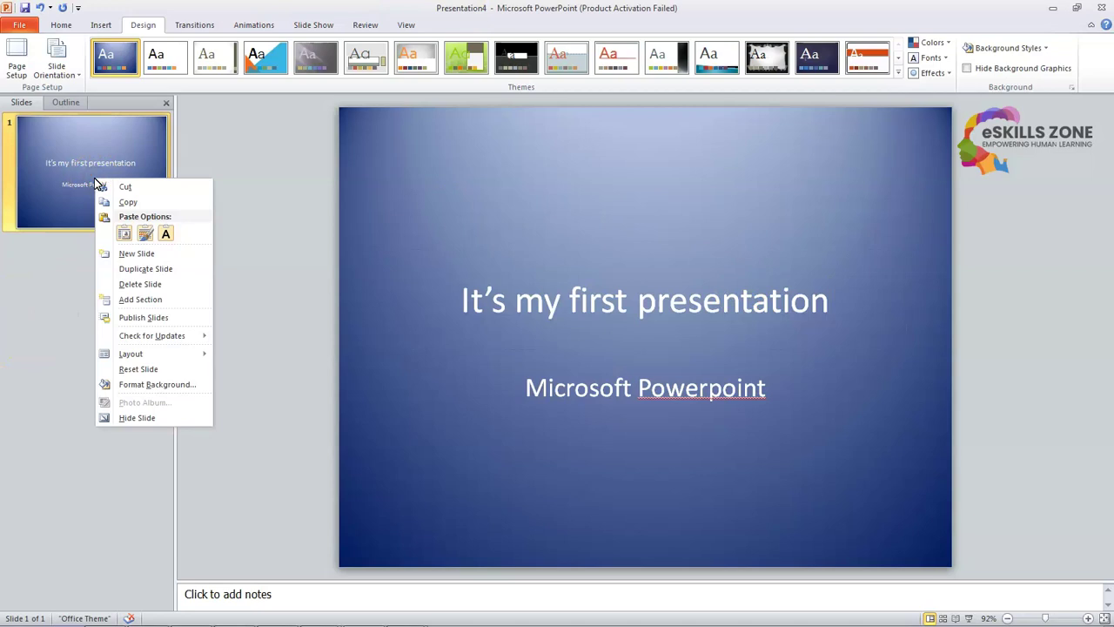
{"action": "right_click", "coordinate": [54, 334]}
{"action": "right_click", "coordinate": [93, 177]}
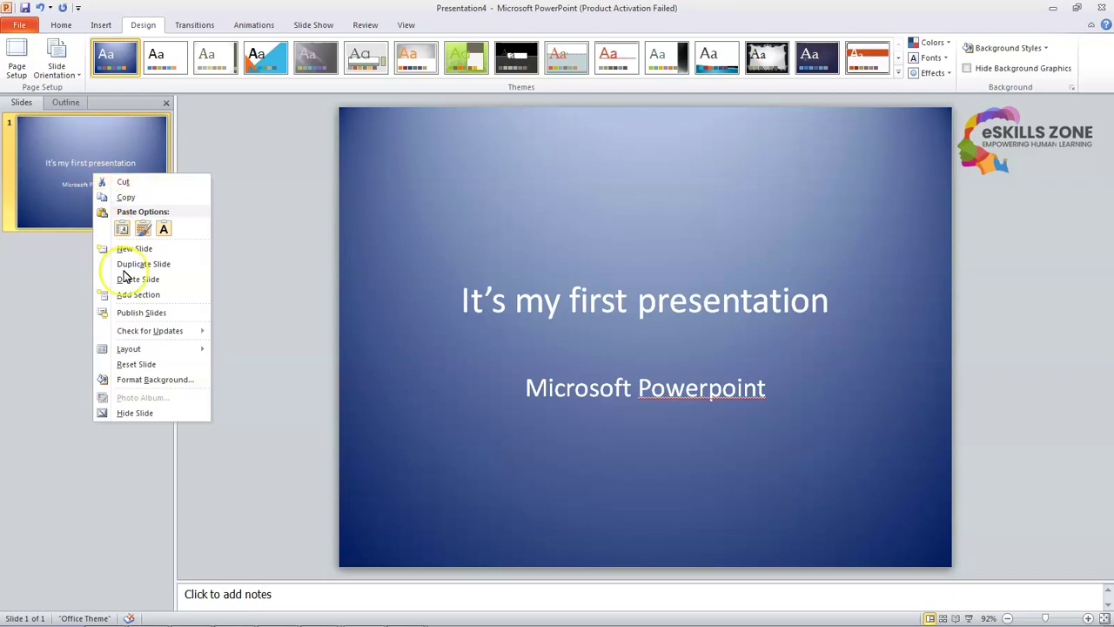
{"action": "left_click", "coordinate": [157, 383]}
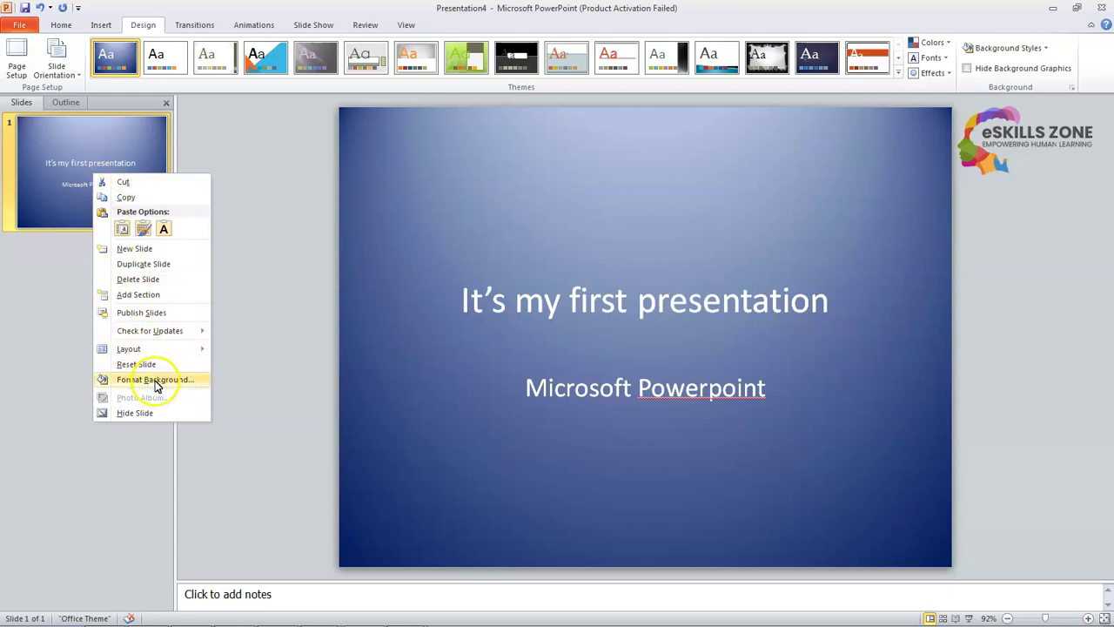
{"action": "left_click", "coordinate": [157, 381]}
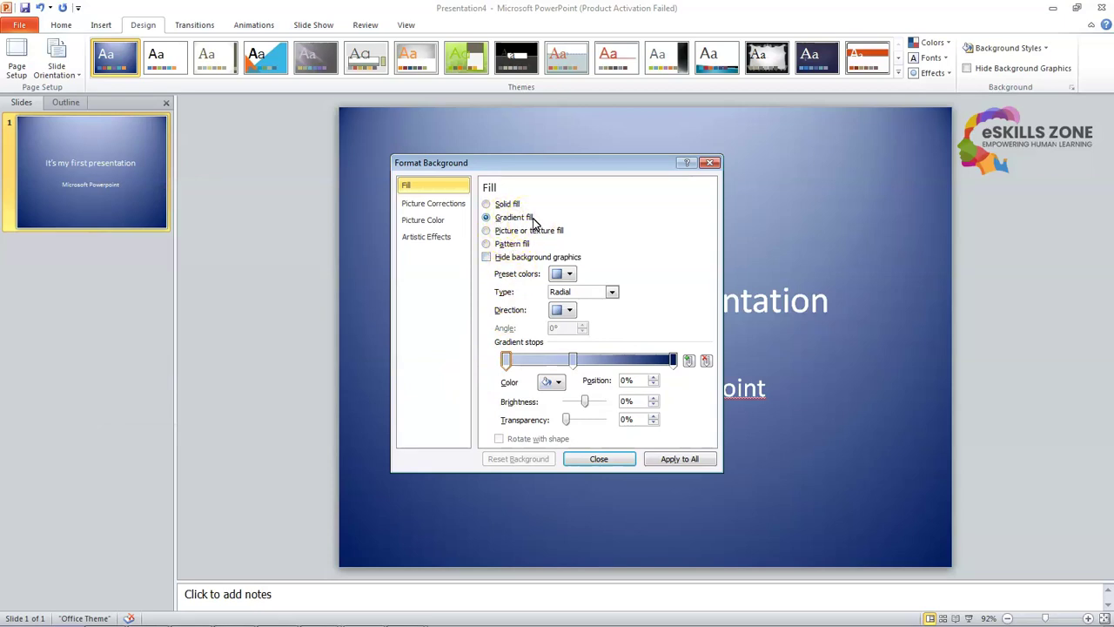
Switch the background gradient to the Late Sunset preset
{"action": "left_click", "coordinate": [434, 166]}
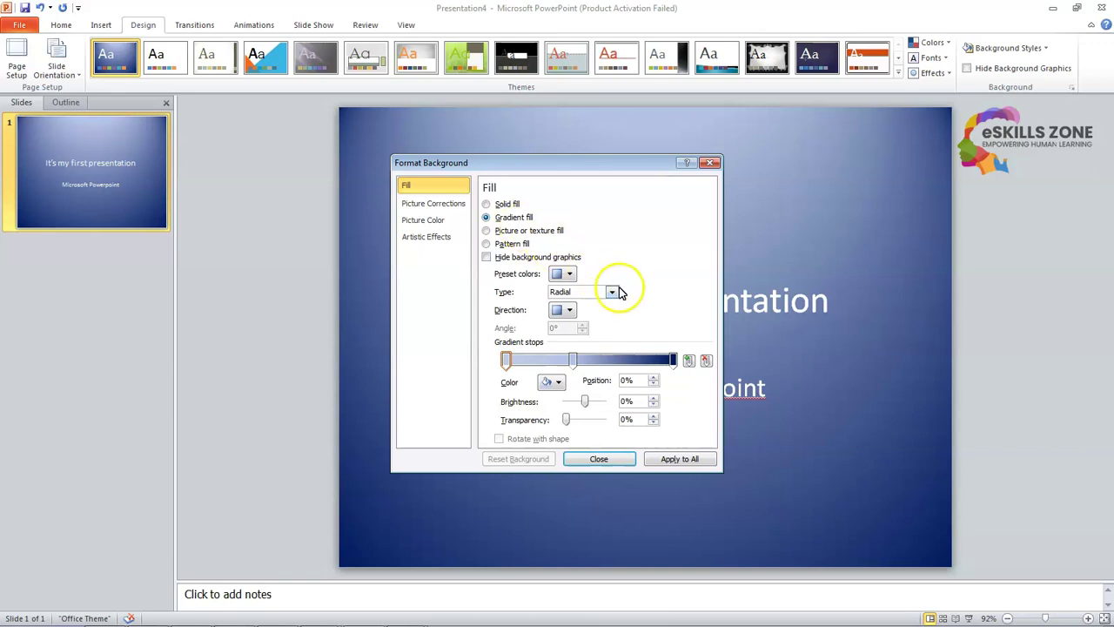
{"action": "left_click", "coordinate": [564, 277]}
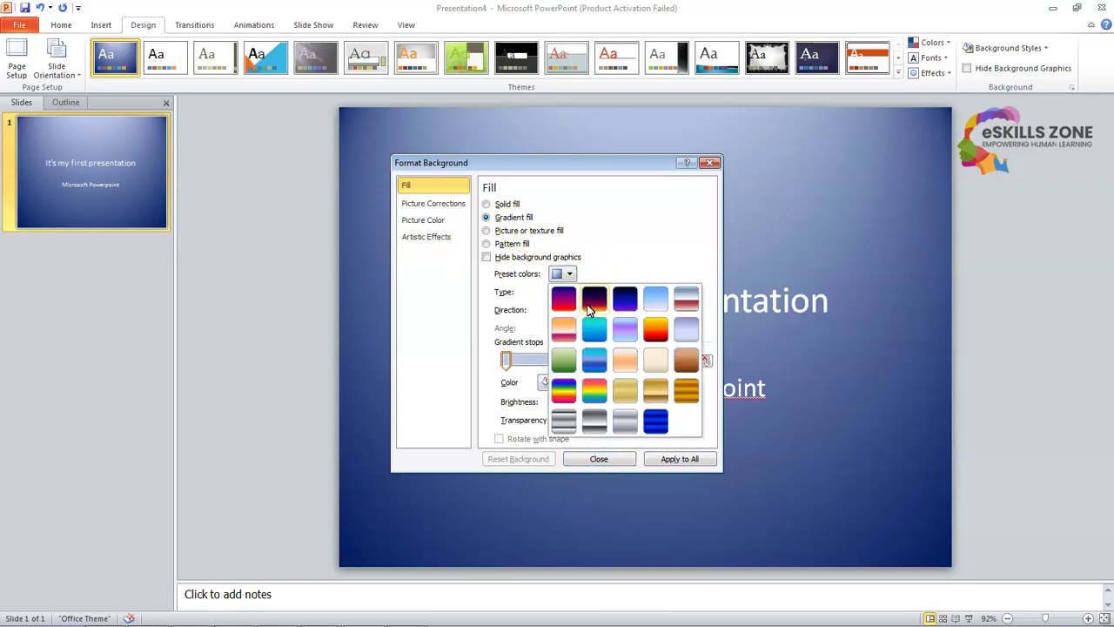
{"action": "left_click", "coordinate": [595, 305]}
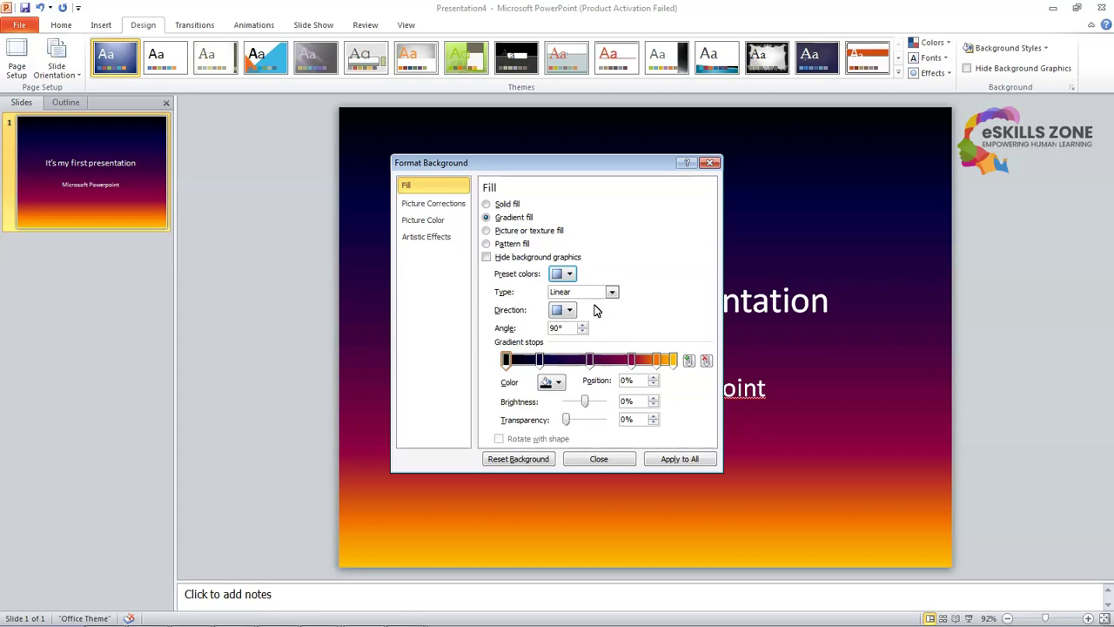
Try Radial and Rectangular gradient types, settle on Path, and apply to all slides
{"action": "left_click", "coordinate": [612, 292]}
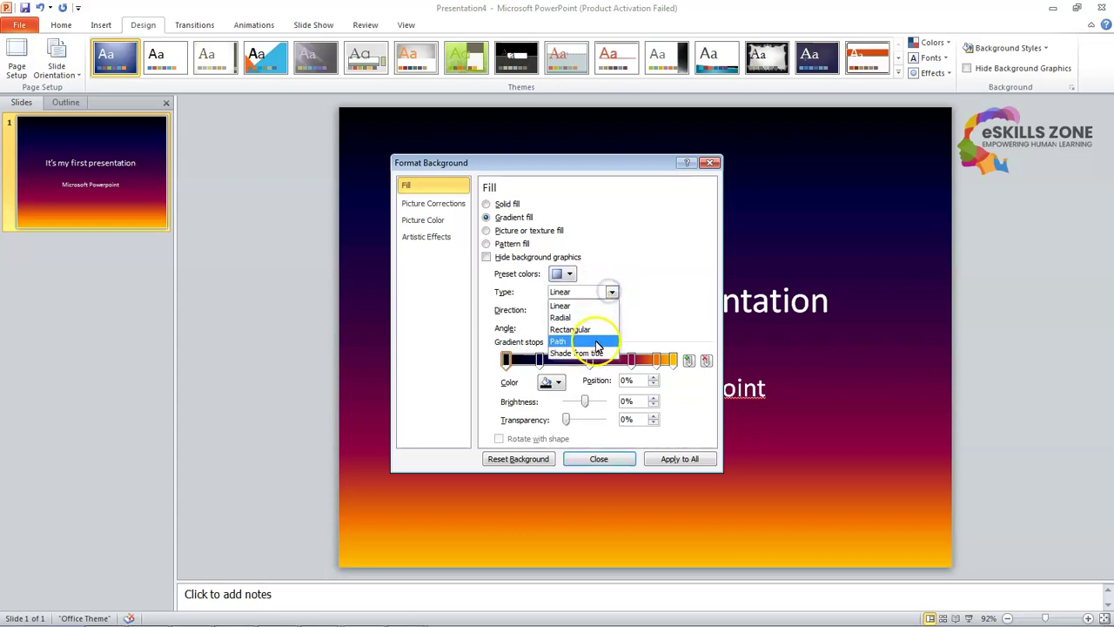
{"action": "left_click", "coordinate": [570, 318]}
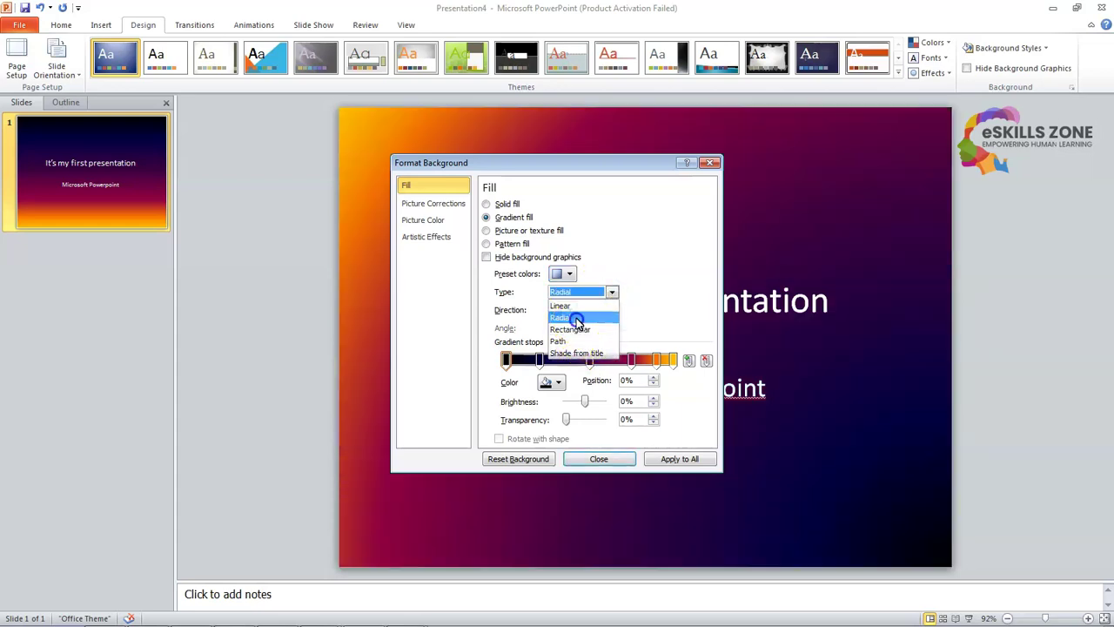
{"action": "left_click", "coordinate": [611, 293]}
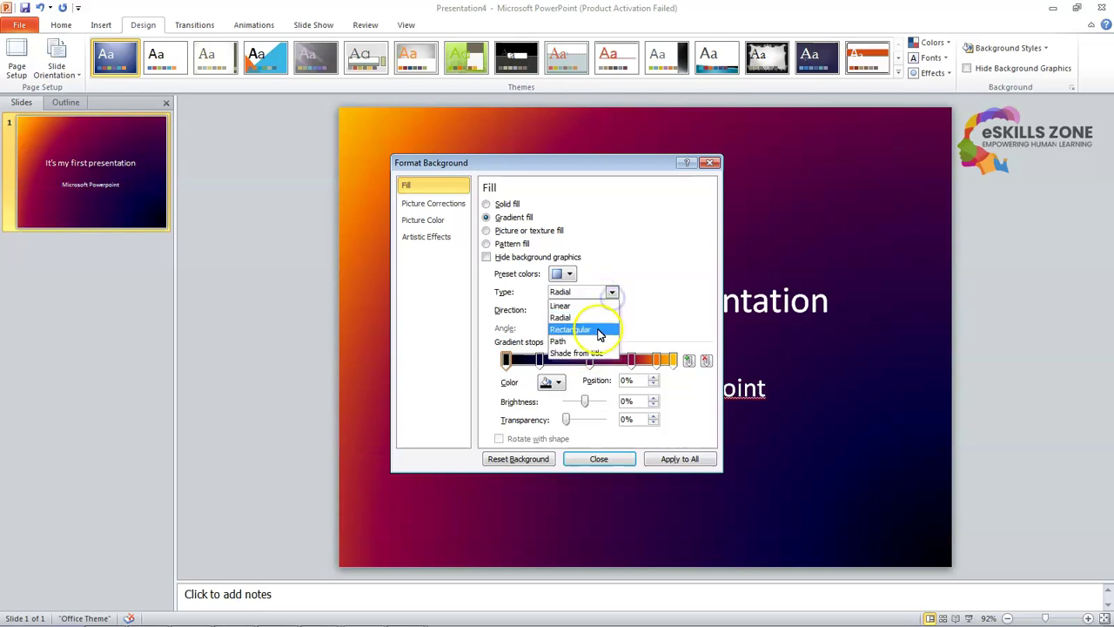
{"action": "left_click", "coordinate": [597, 329]}
{"action": "left_click", "coordinate": [613, 292]}
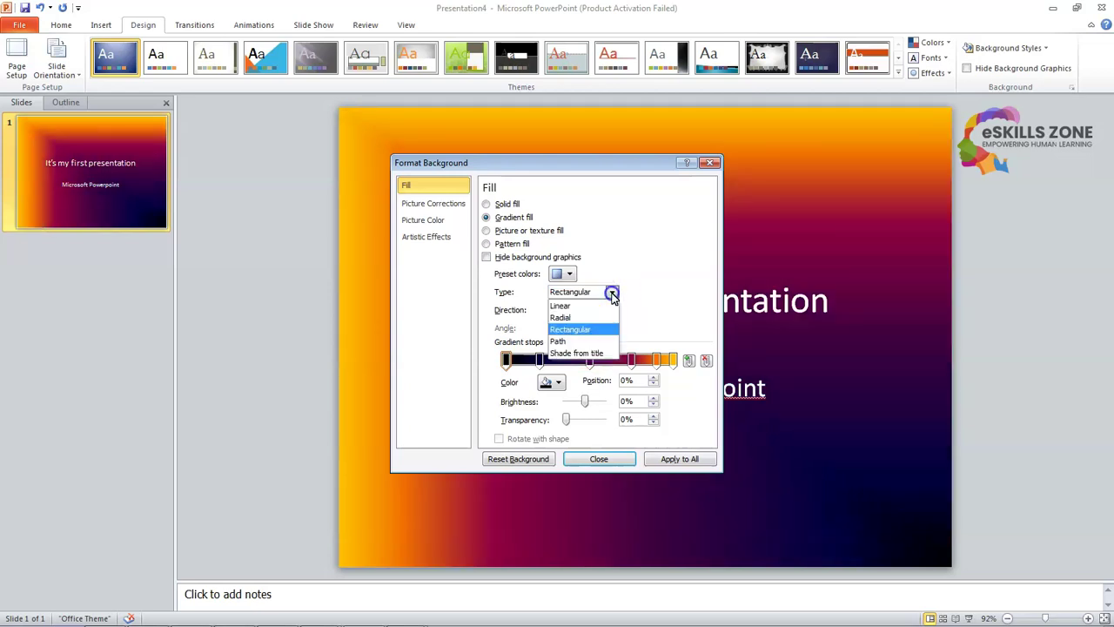
{"action": "left_click", "coordinate": [576, 341]}
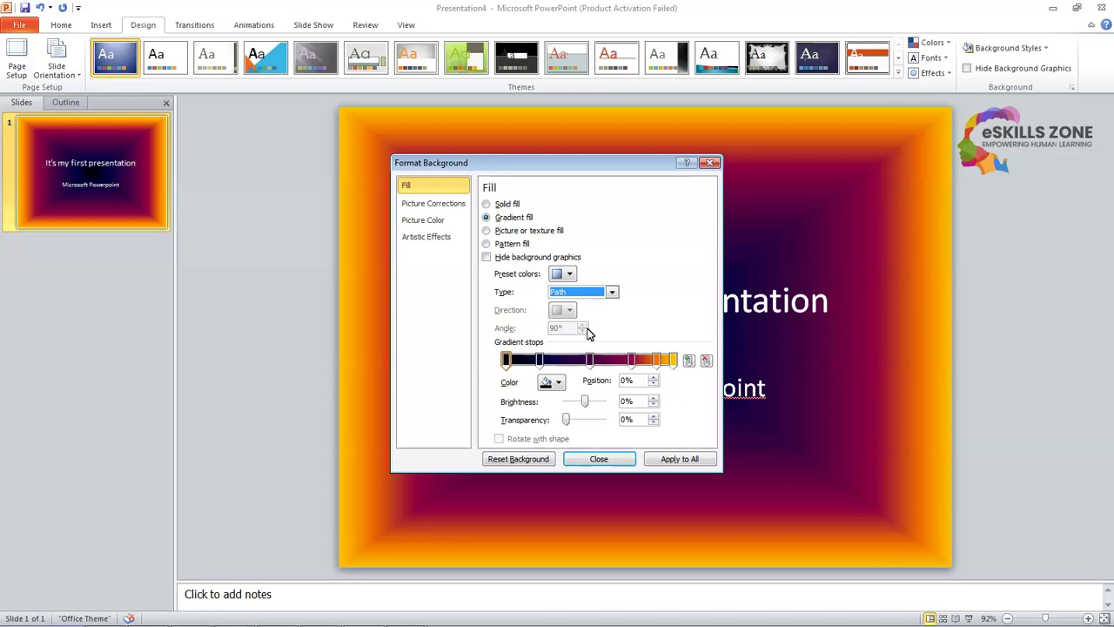
{"action": "left_click", "coordinate": [430, 163]}
{"action": "left_click", "coordinate": [677, 461]}
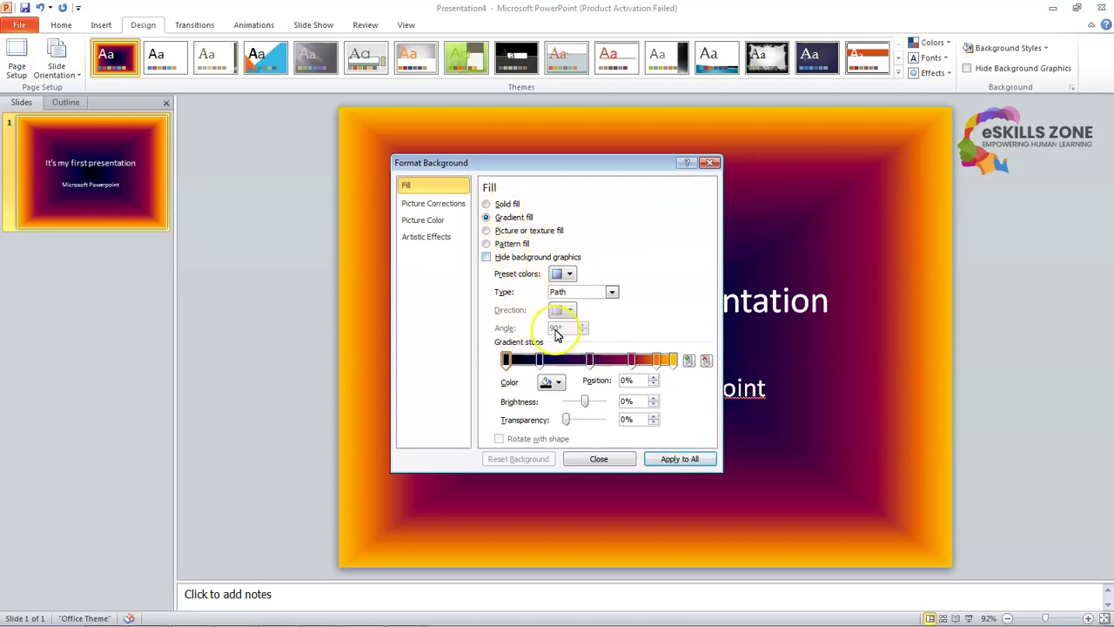
Browse the picture correction, colour and artistic effect settings, then choose texture fill
{"action": "left_click", "coordinate": [449, 204]}
{"action": "left_click", "coordinate": [453, 223]}
{"action": "left_click", "coordinate": [448, 237]}
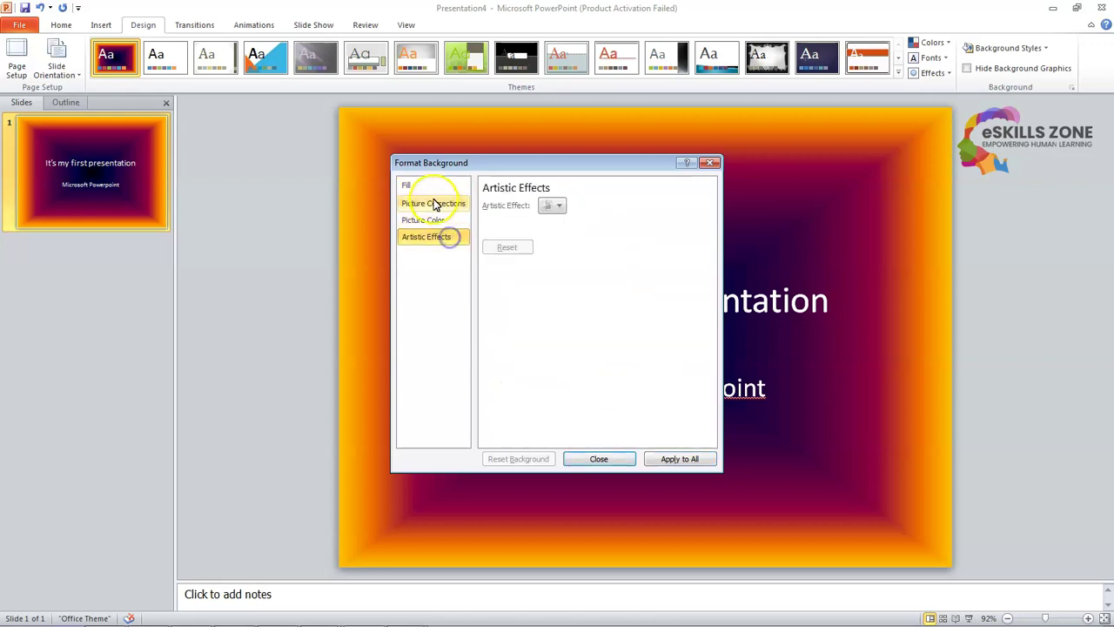
{"action": "left_click", "coordinate": [430, 186]}
{"action": "left_click", "coordinate": [528, 230]}
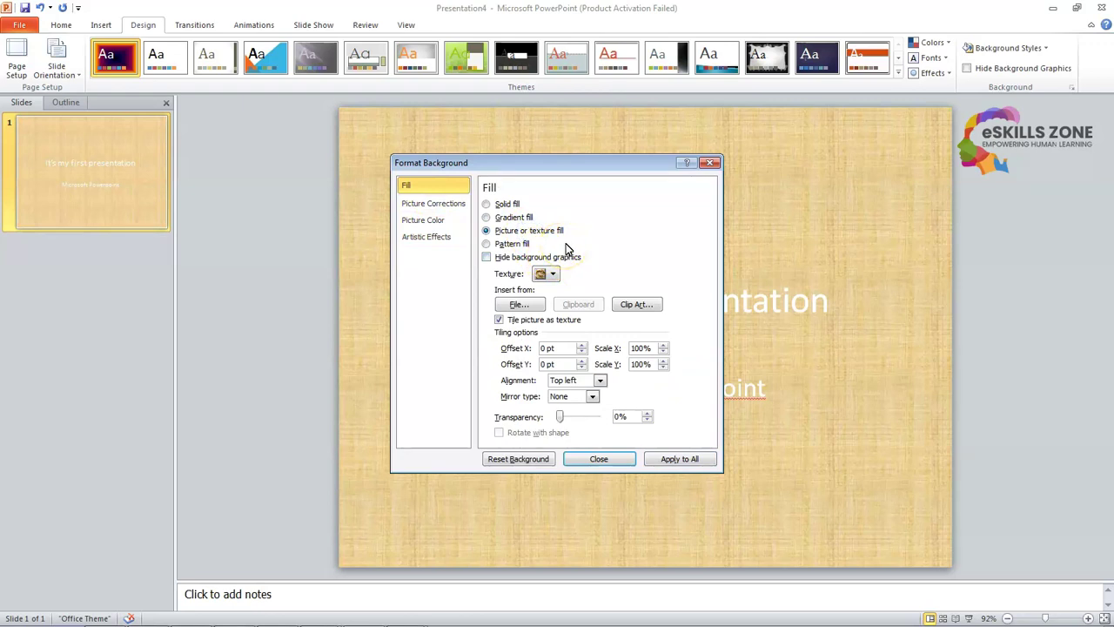
After trying denim, green marble and purple textures, apply the light blue-pink texture to all slides
{"action": "left_click", "coordinate": [548, 273]}
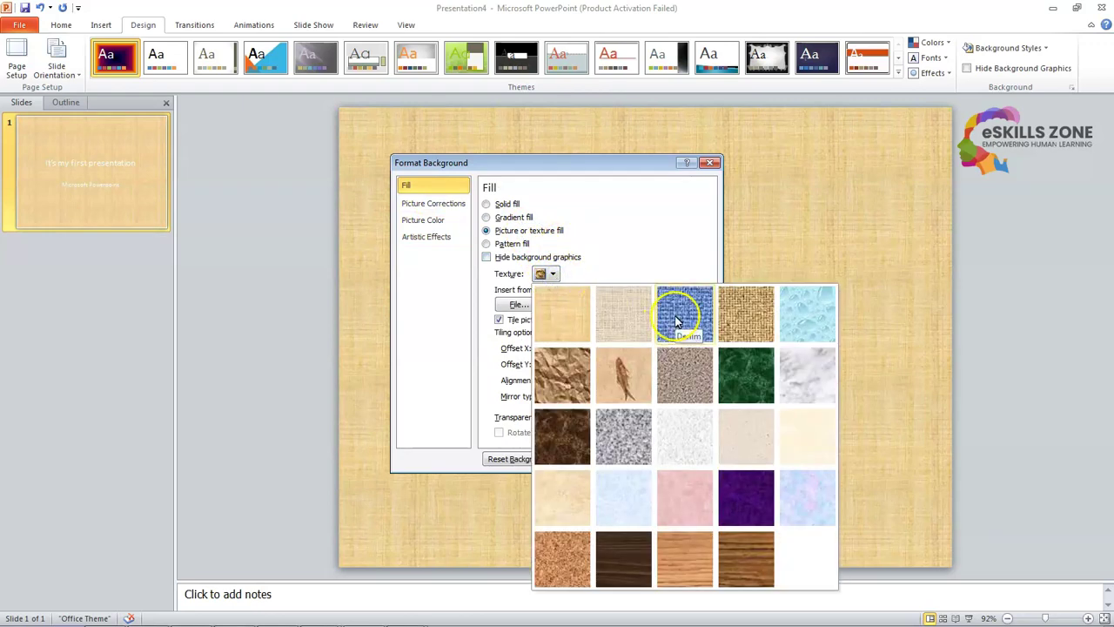
{"action": "left_click", "coordinate": [675, 328]}
{"action": "left_click", "coordinate": [552, 273]}
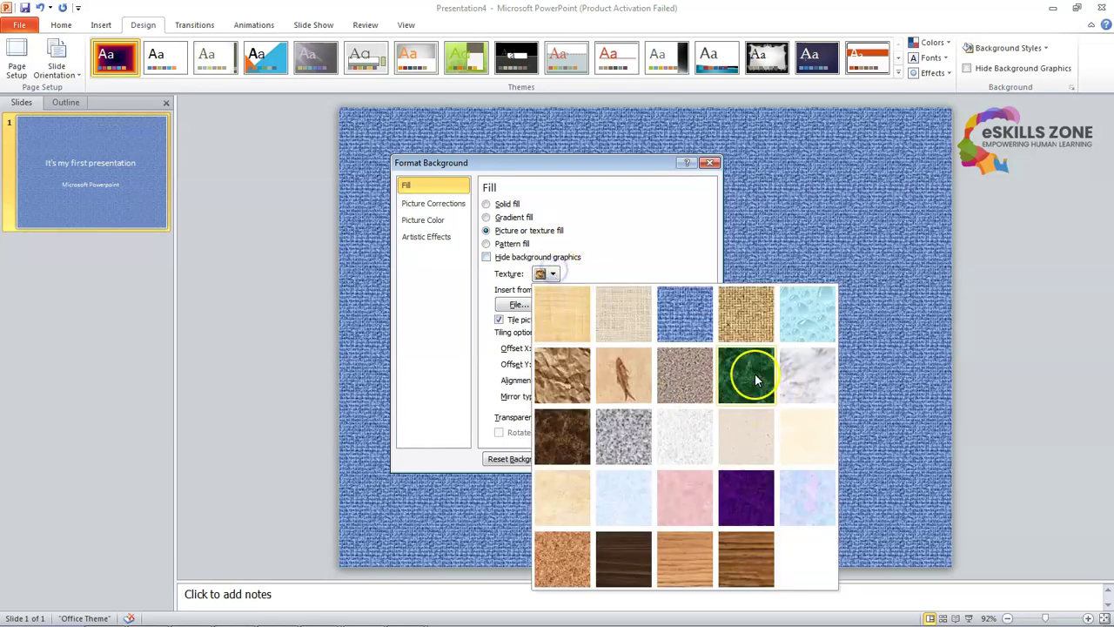
{"action": "left_click", "coordinate": [748, 374]}
{"action": "left_click", "coordinate": [557, 275]}
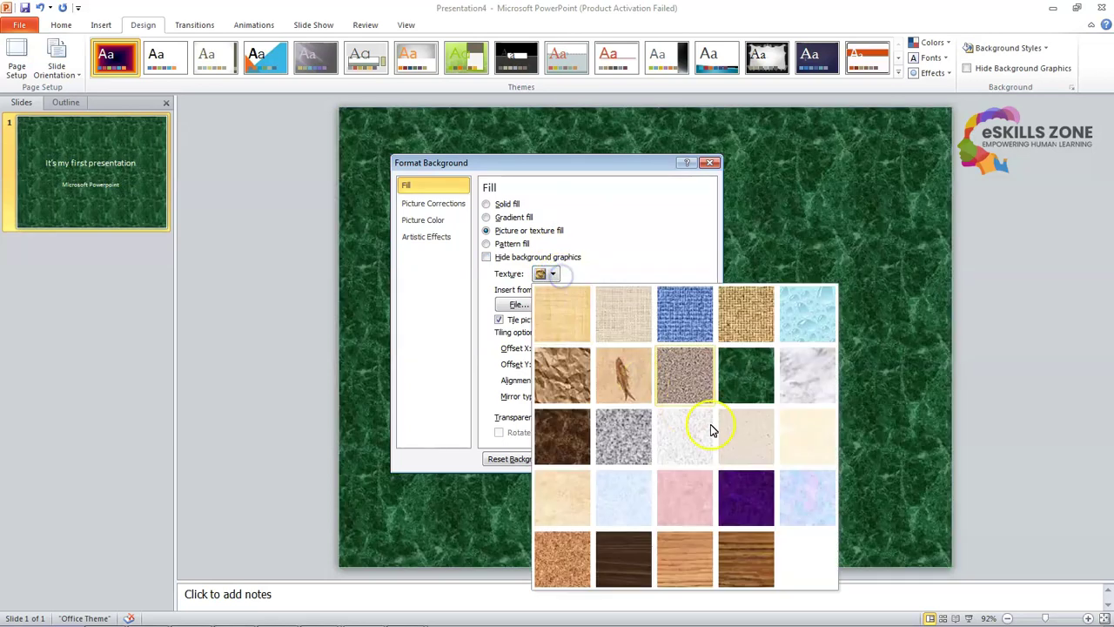
{"action": "left_click", "coordinate": [747, 505]}
{"action": "left_click", "coordinate": [552, 273]}
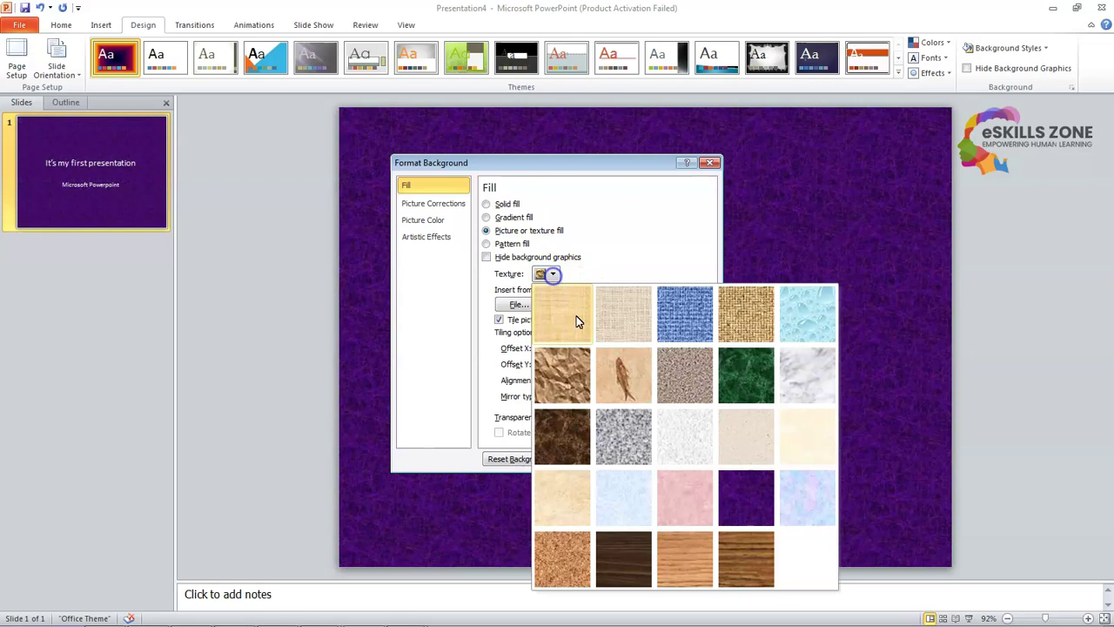
{"action": "left_click", "coordinate": [809, 505]}
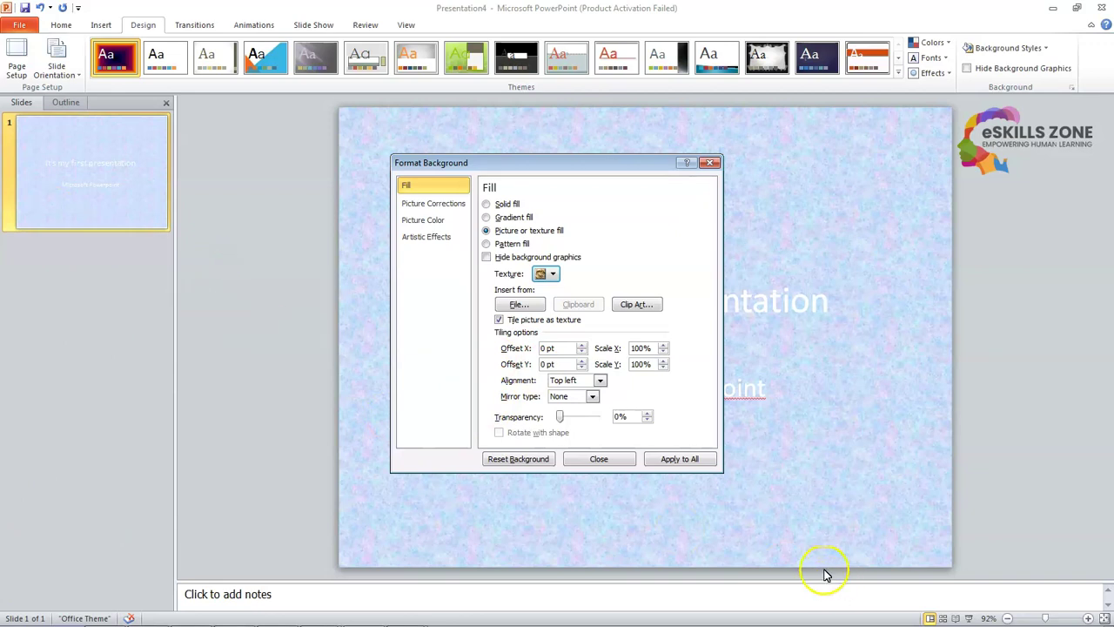
{"action": "left_click", "coordinate": [688, 462]}
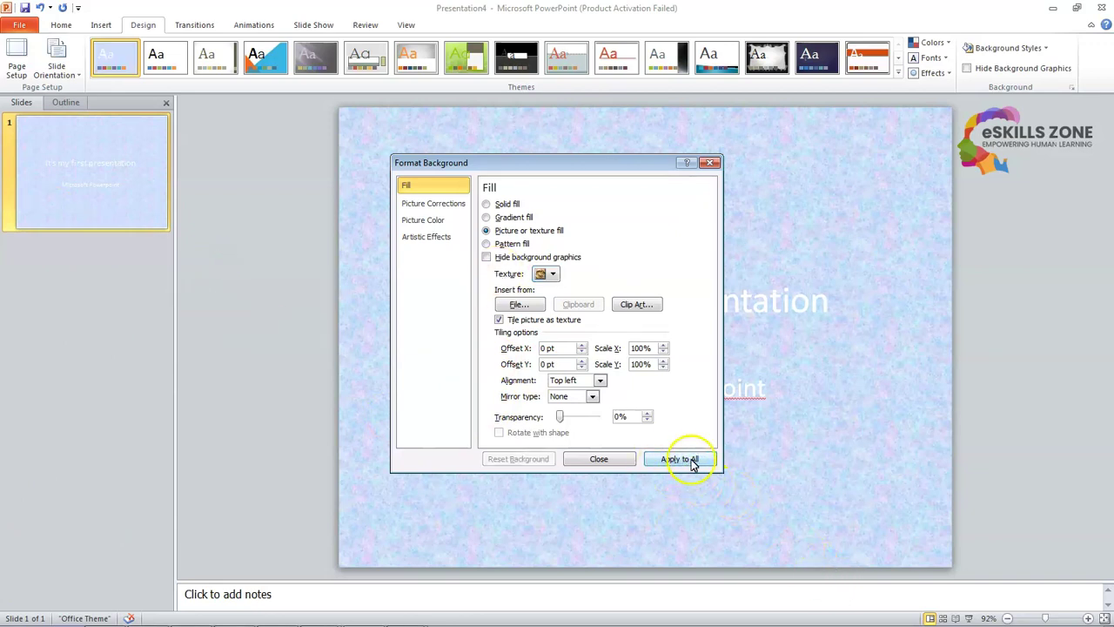
Close the Format Background dialog to return to the textured title slide
{"action": "left_click", "coordinate": [592, 458]}
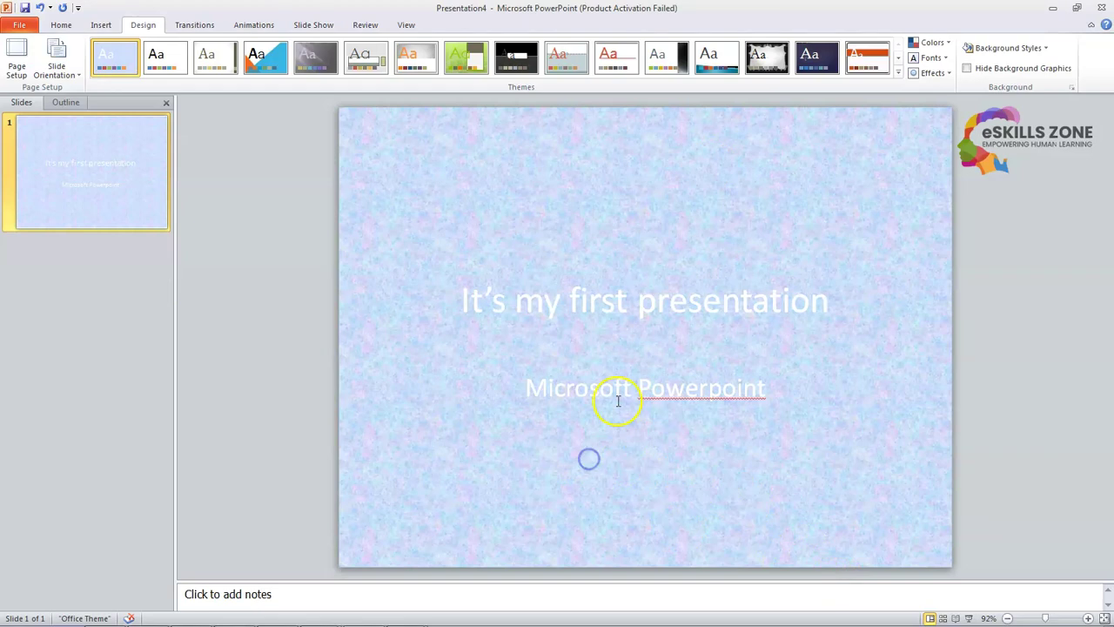
{"action": "left_click", "coordinate": [557, 412]}
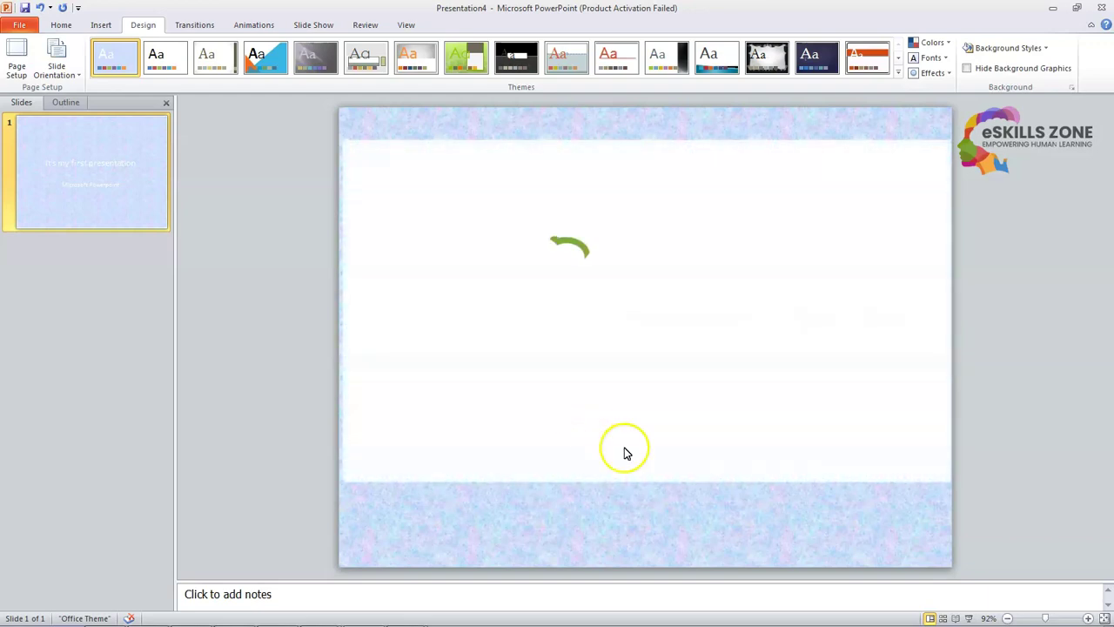